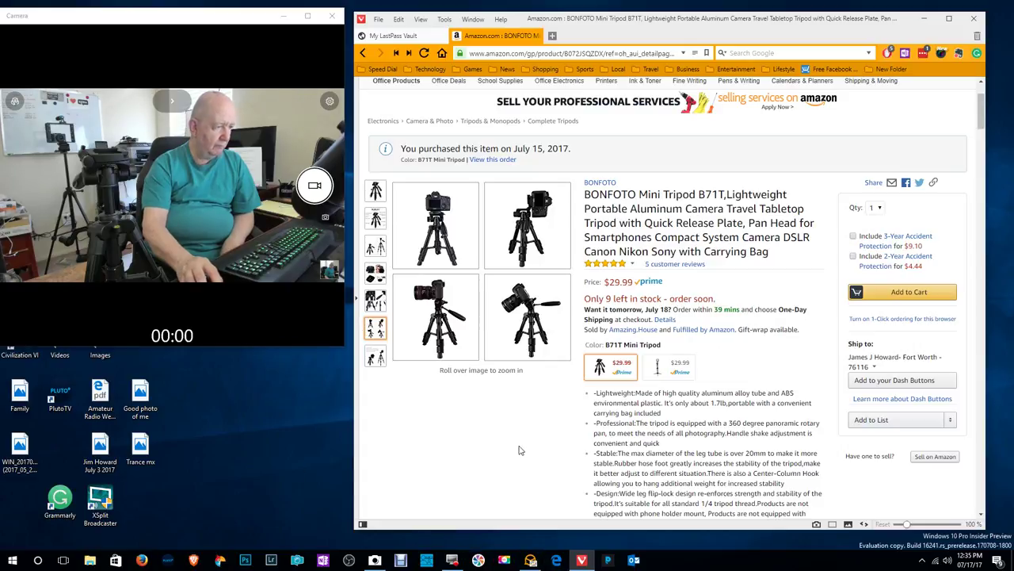
pyautogui.scroll(-3, 523, 442)
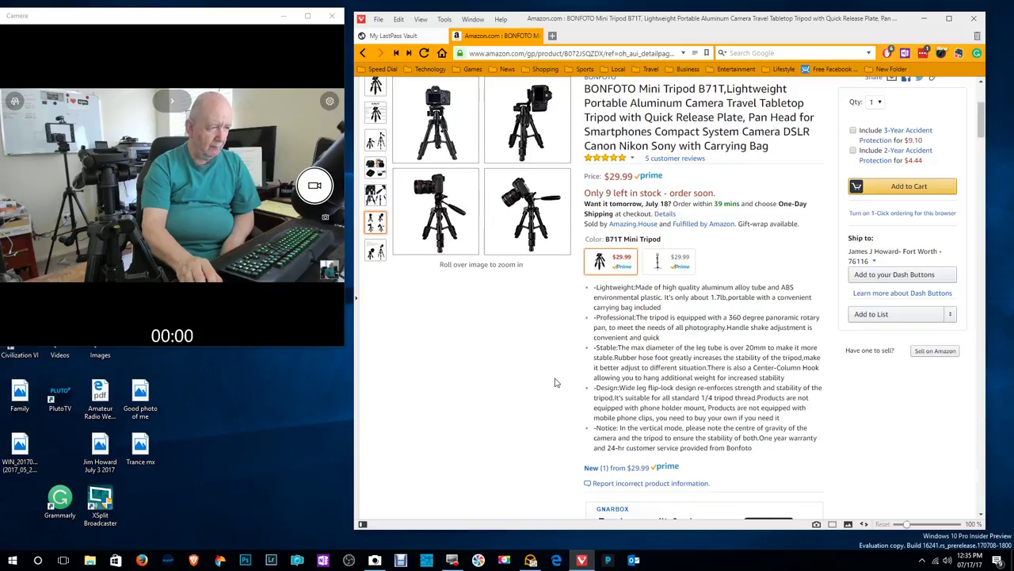
pyautogui.scroll(-1, 554, 382)
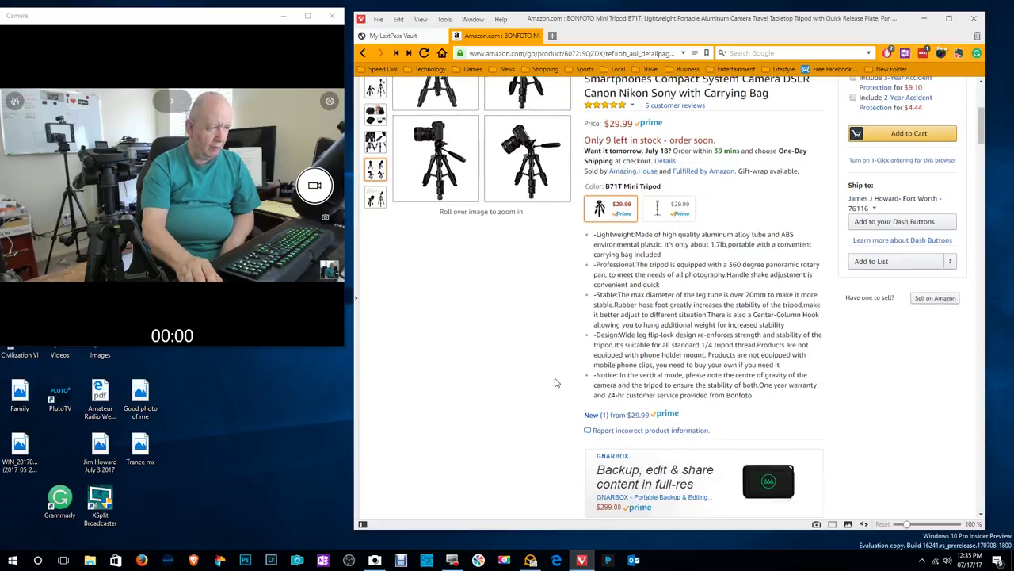
pyautogui.scroll(-1, 555, 382)
pyautogui.scroll(-1, 555, 382)
pyautogui.scroll(-1, 555, 382)
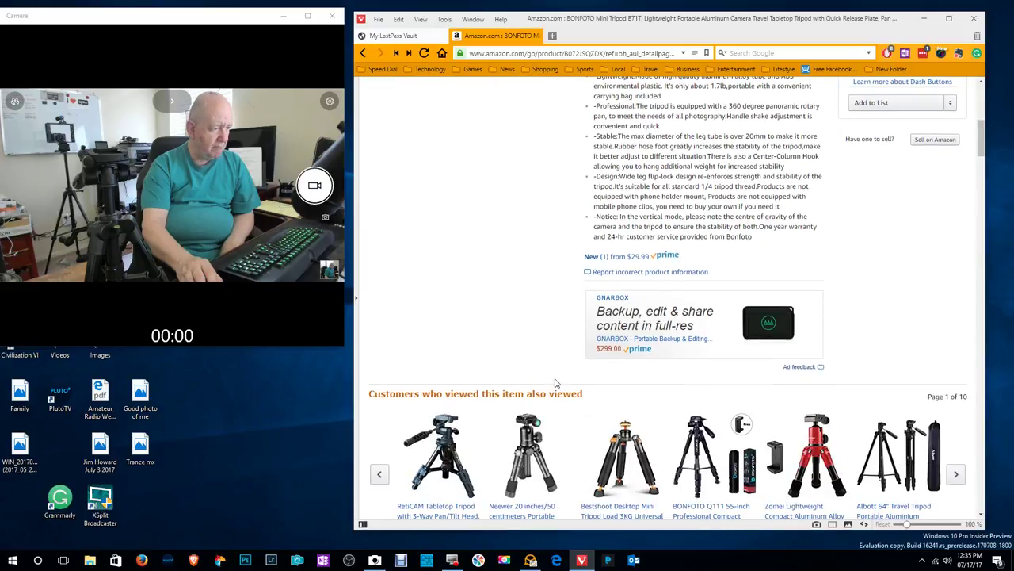
pyautogui.scroll(3, 555, 382)
pyautogui.scroll(5, 555, 382)
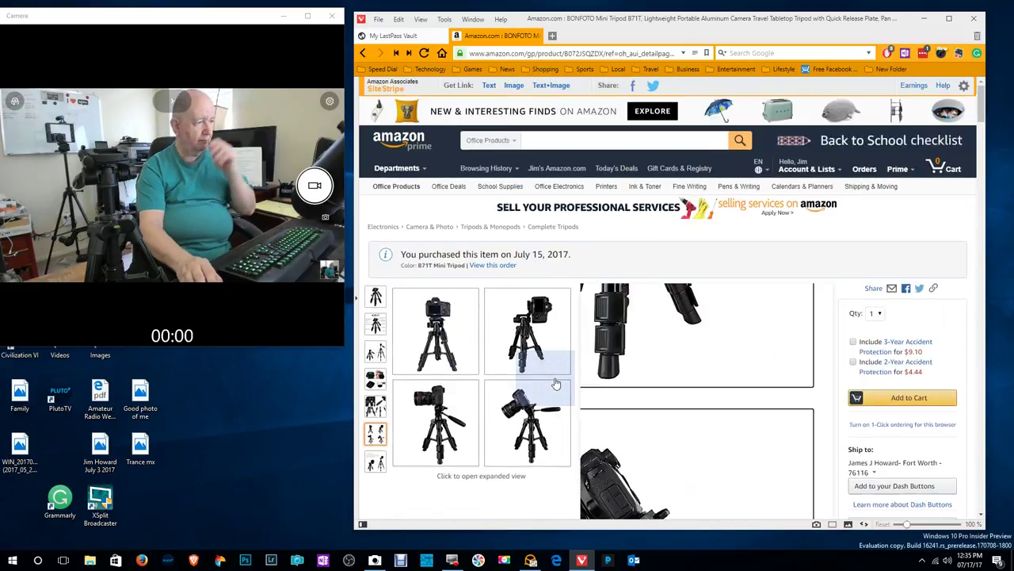